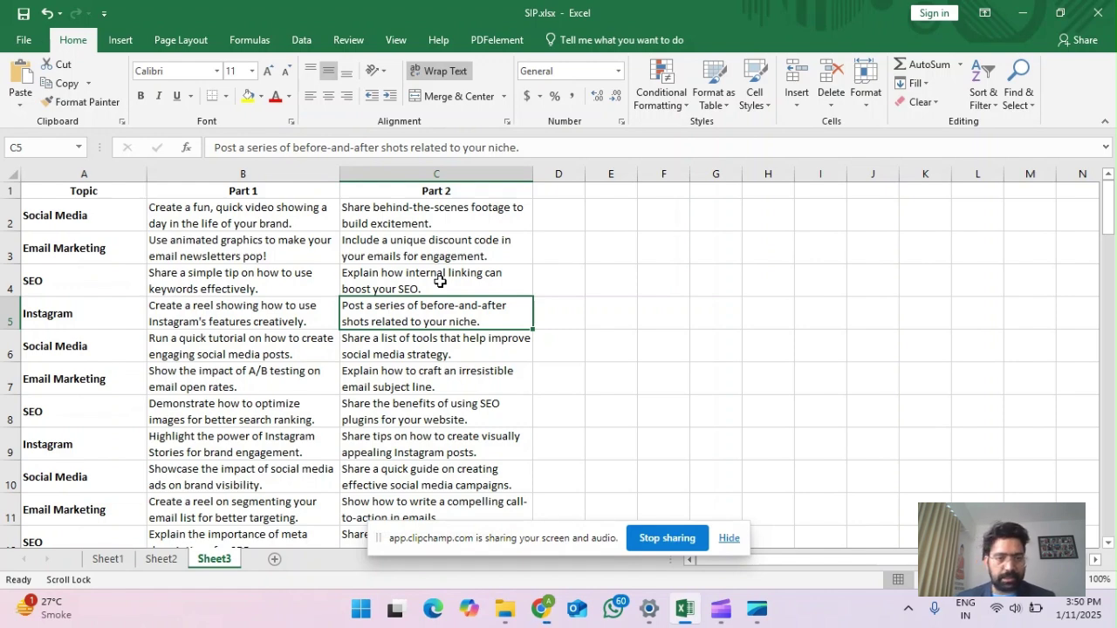
Check how Sheet3 and its active cell respond to arrow-key movement from cells C4 and C5, ending with cell C6 selected
scroll(449, 281, "down", 2)
scroll(461, 282, "up", 2)
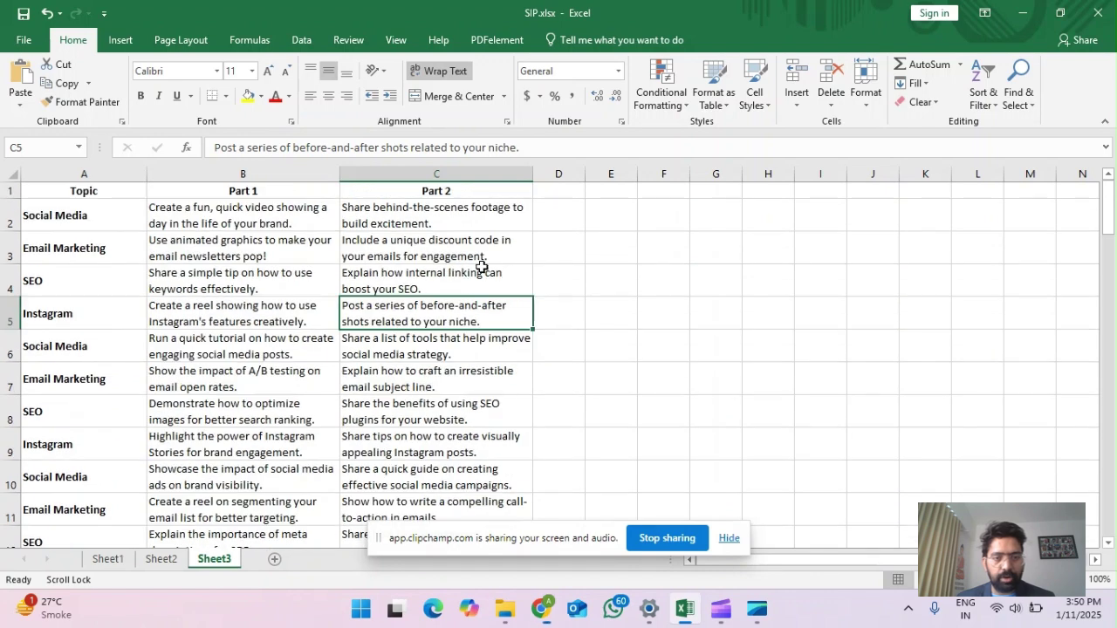
left_click(484, 272)
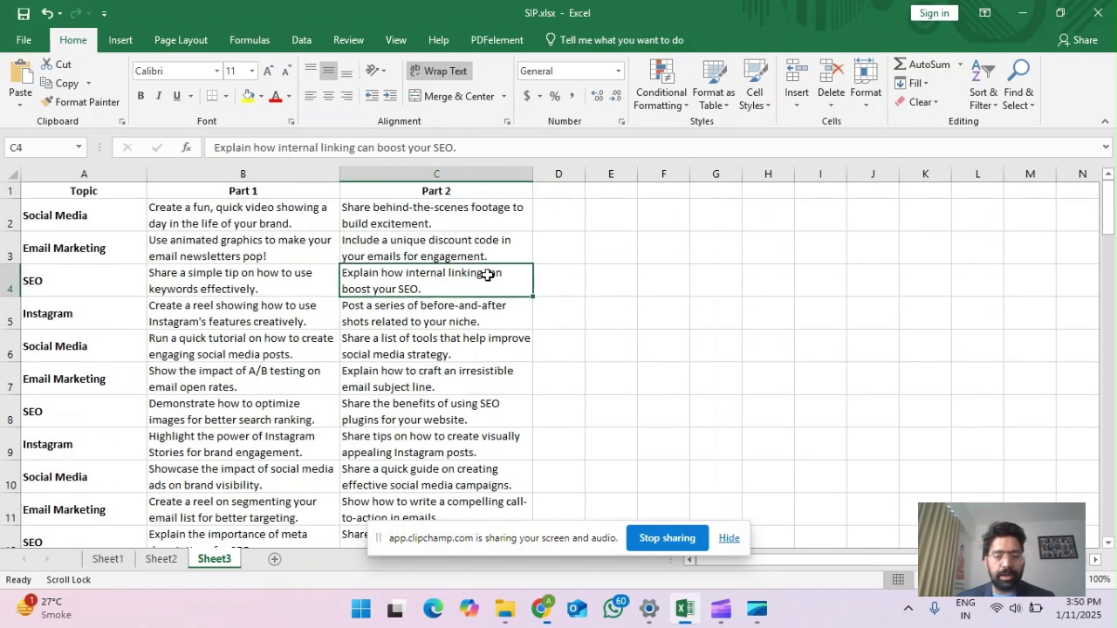
scroll(486, 274, "down", 2)
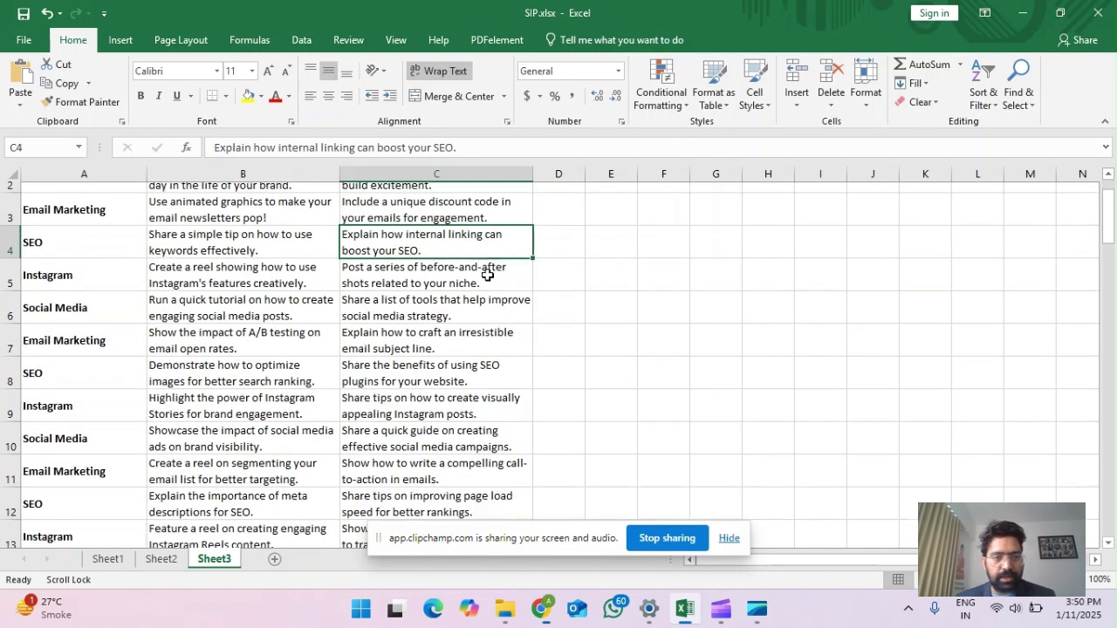
scroll(486, 274, "up", 2)
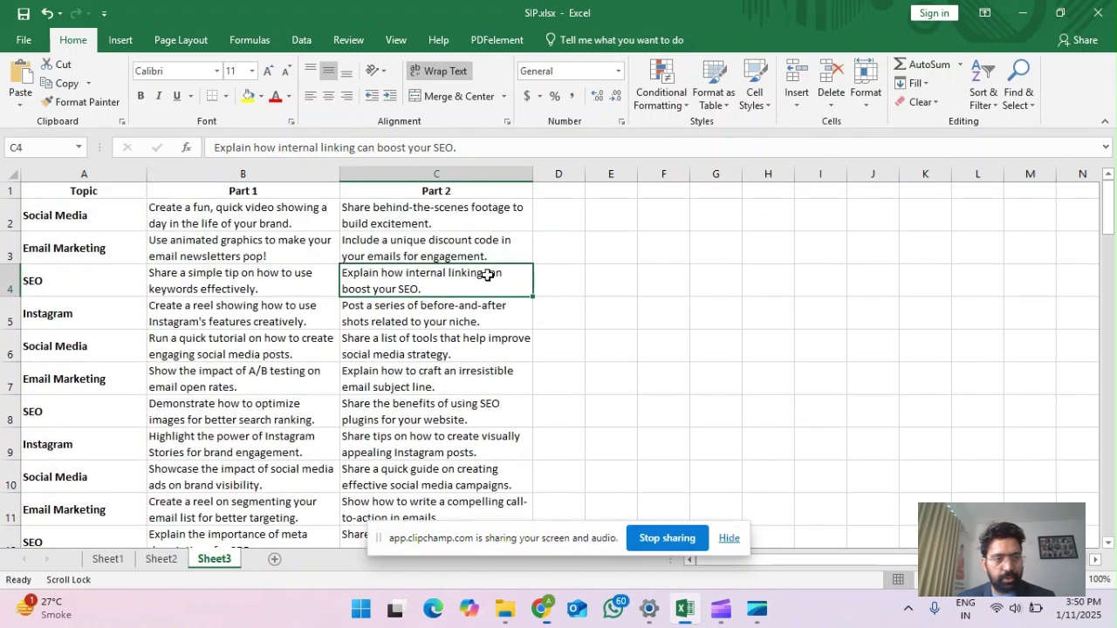
scroll(486, 274, "down", 1)
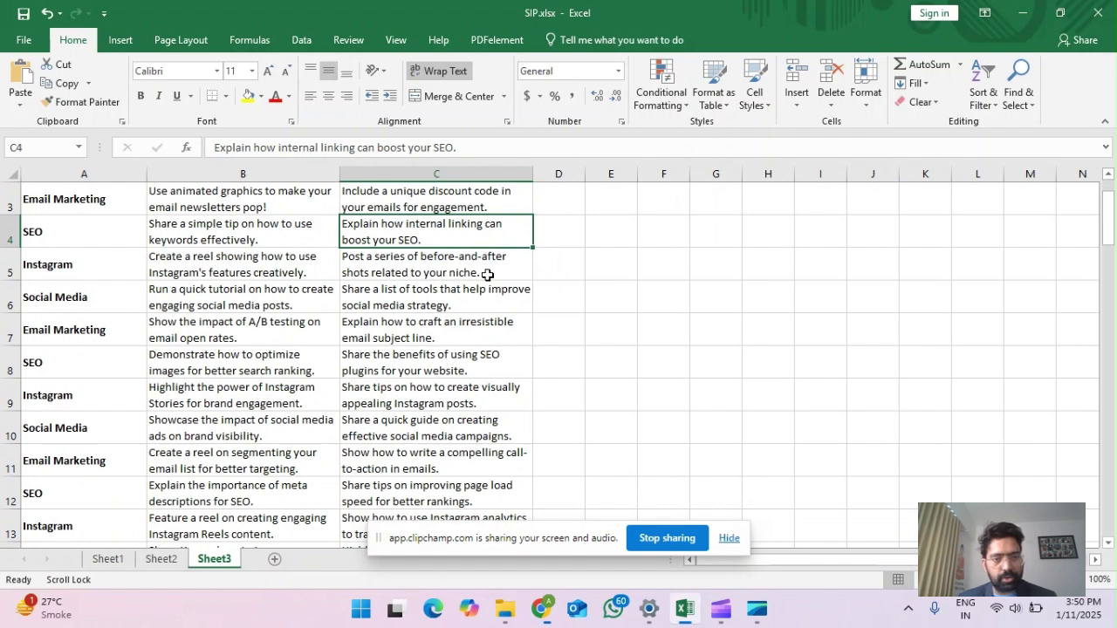
scroll(487, 275, "down", 1)
scroll(487, 274, "up", 2)
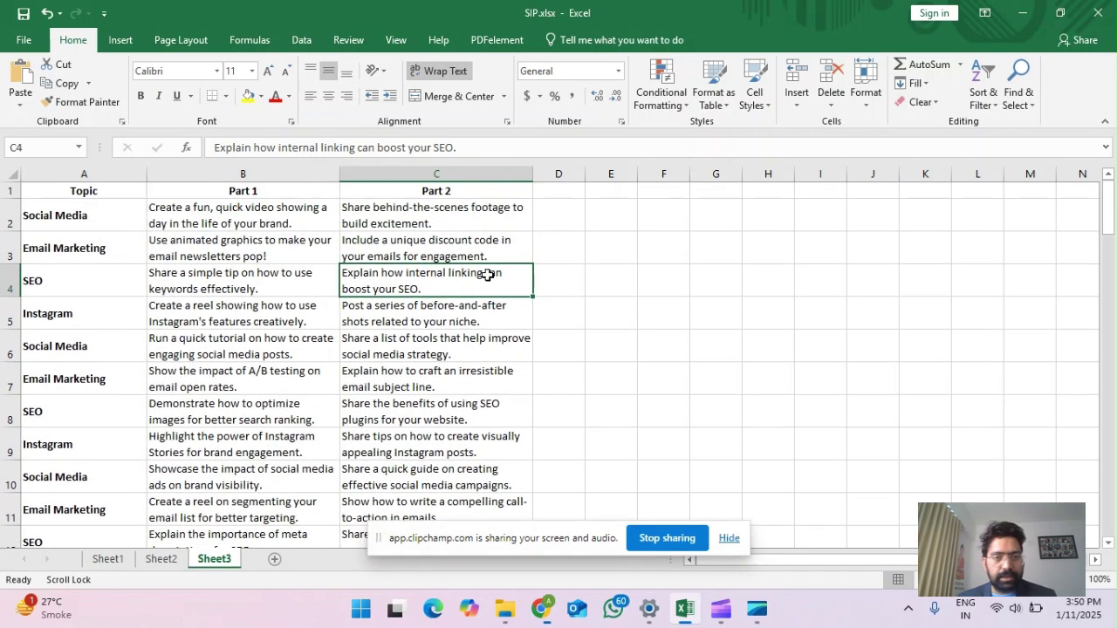
left_click(515, 311)
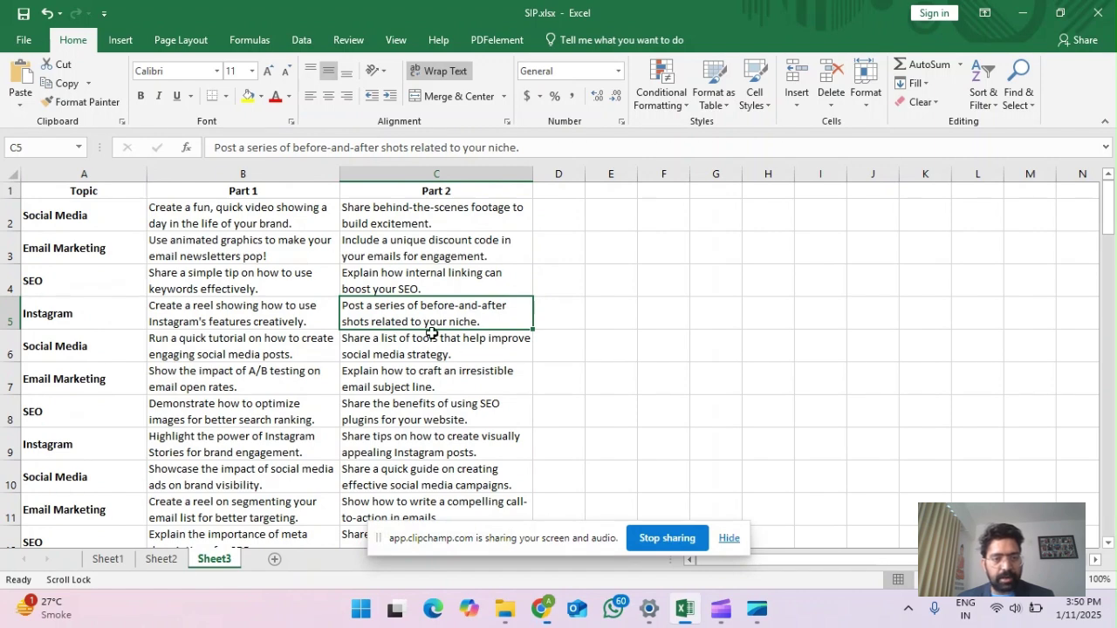
scroll(465, 318, "down", 3)
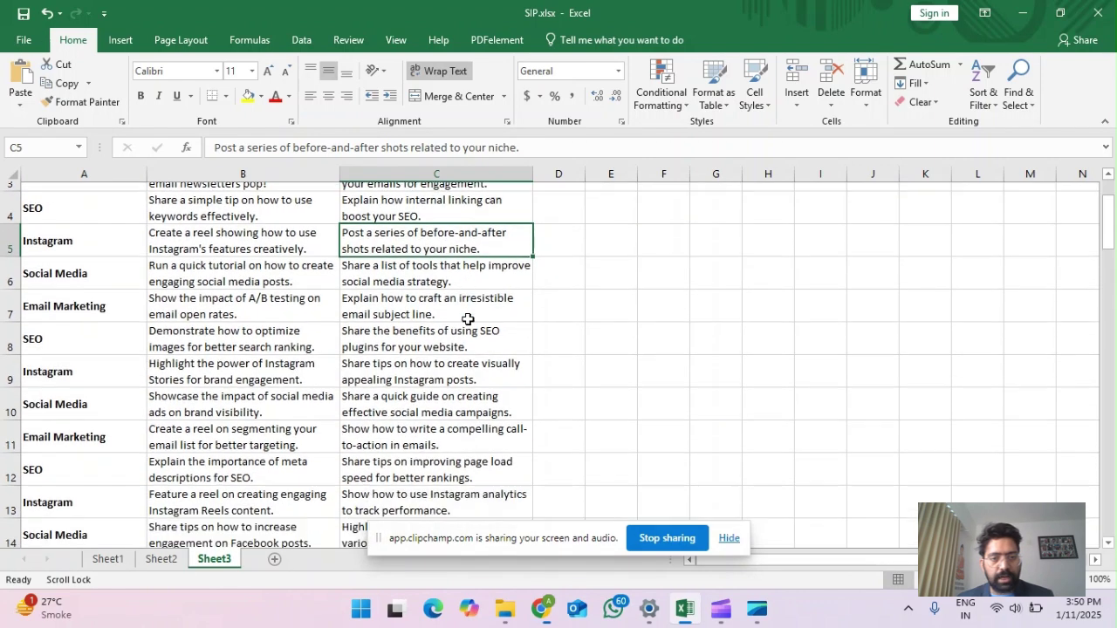
scroll(468, 319, "up", 3)
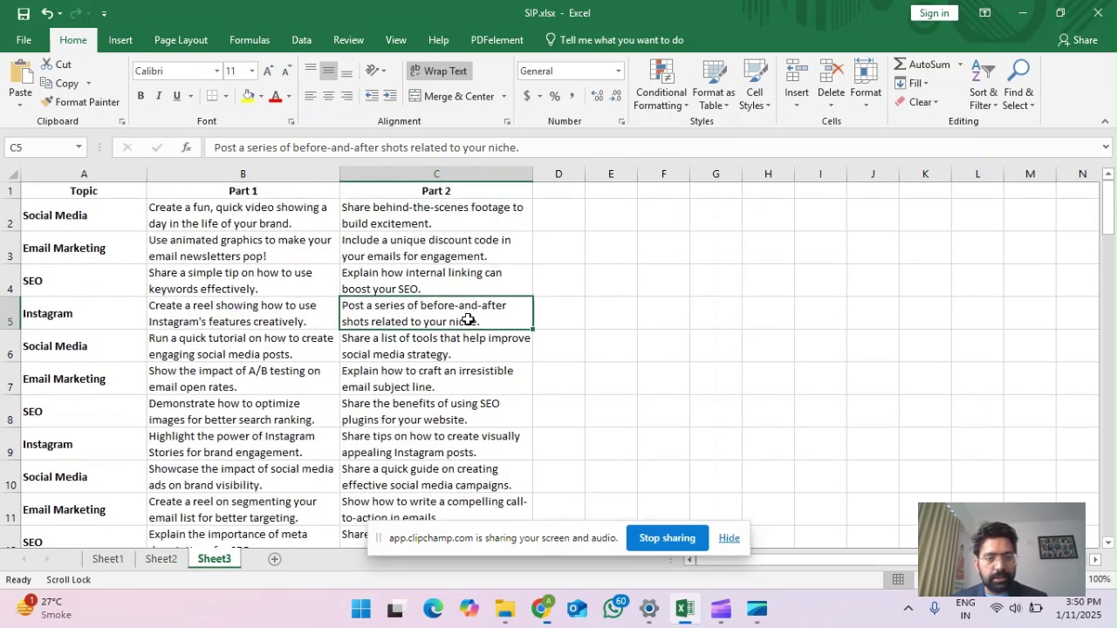
scroll(468, 319, "down", 1)
scroll(468, 320, "up", 1)
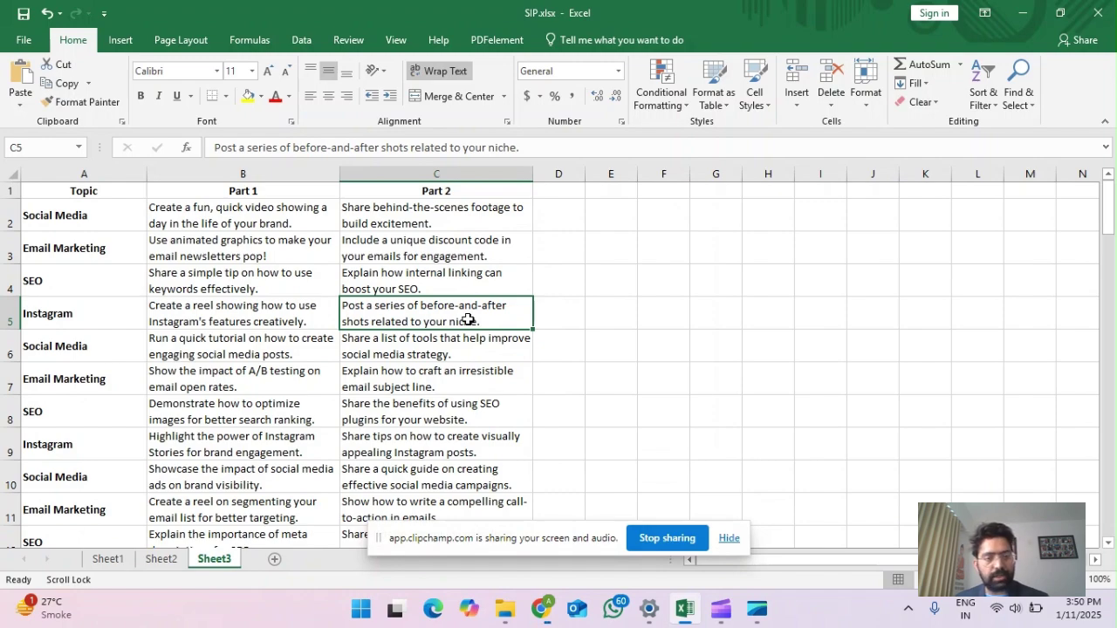
scroll(469, 319, "down", 4)
scroll(469, 319, "up", 3)
scroll(468, 319, "up", 1)
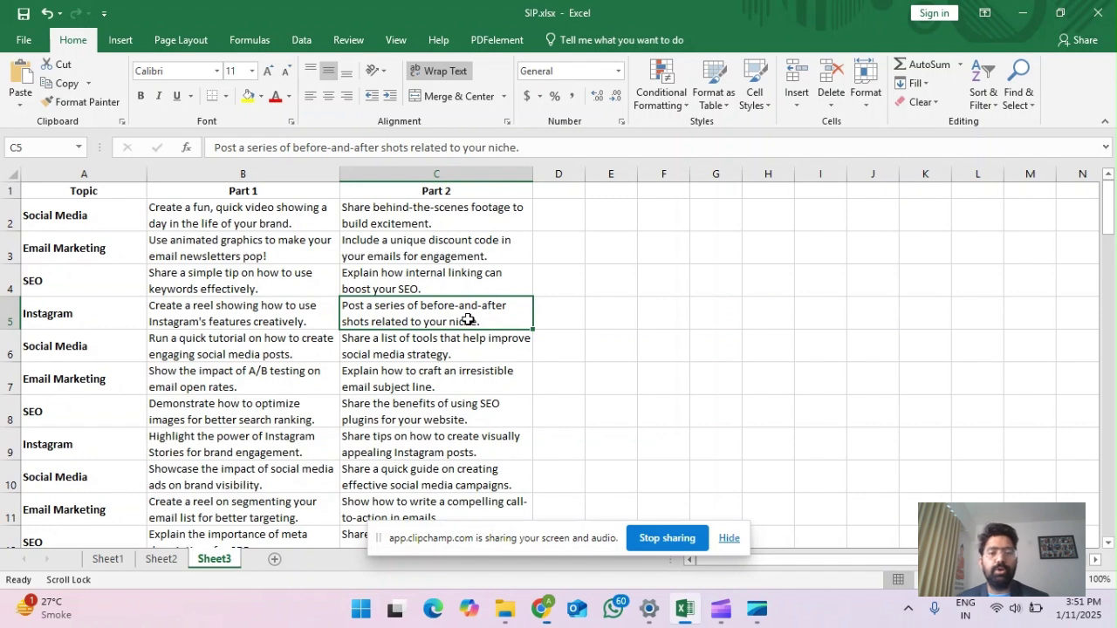
left_click(481, 345)
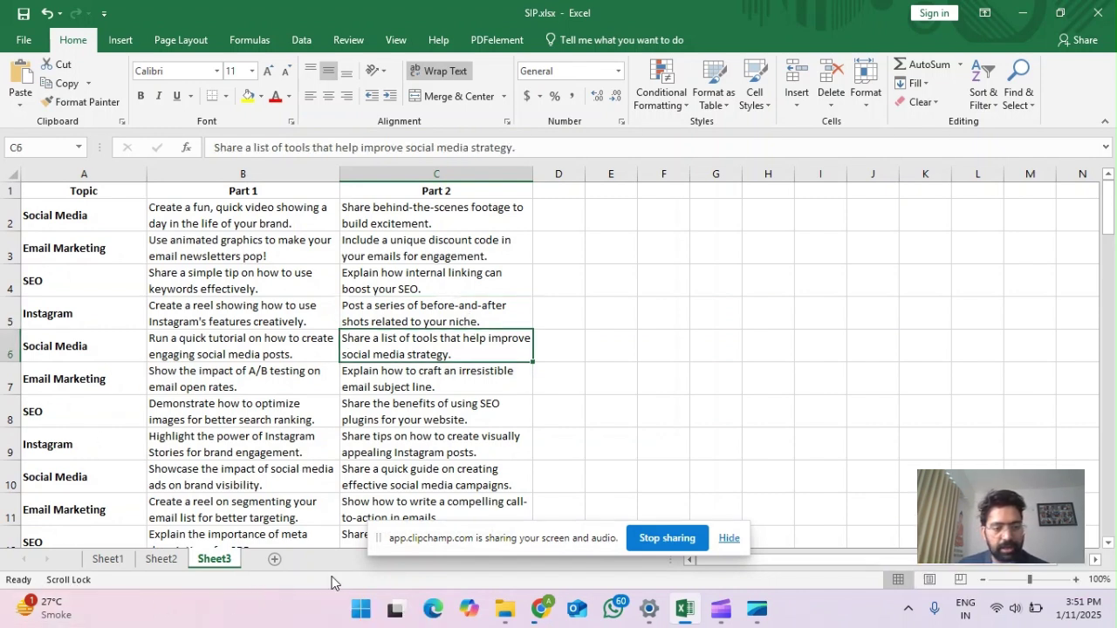
Hide the screen-sharing notice that covers part of the worksheet
key("super")
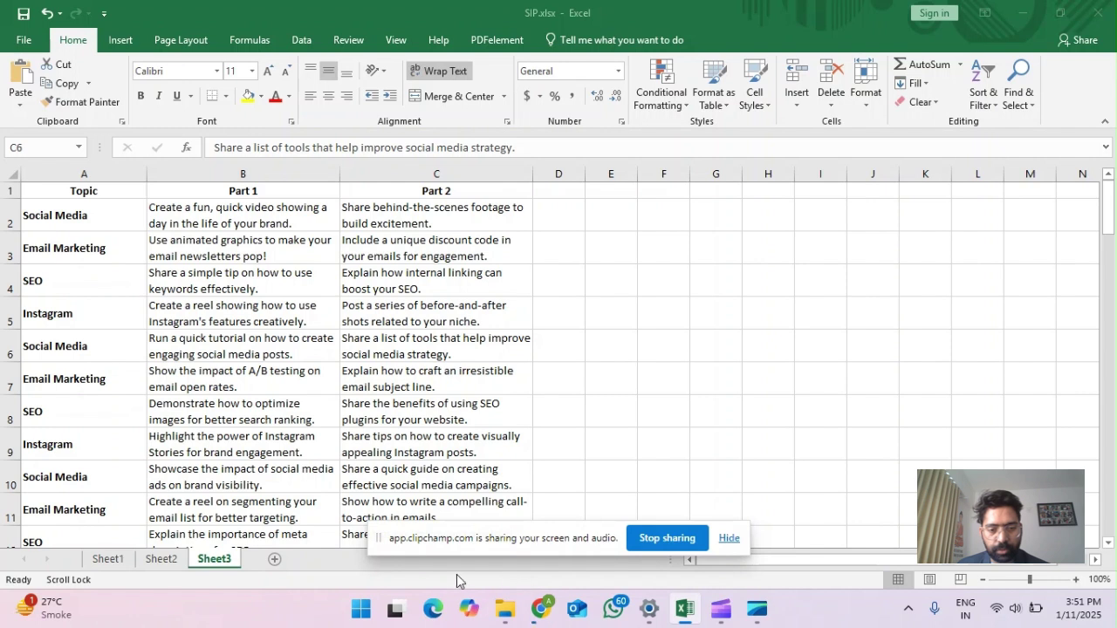
left_click(729, 538)
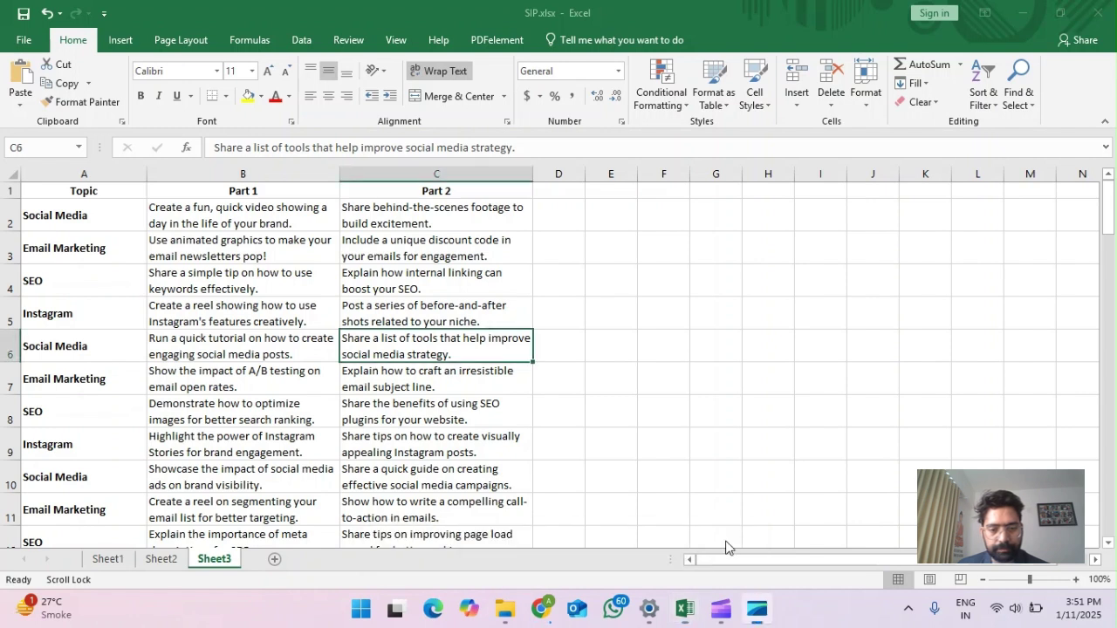
Switch the status bar's Scroll Lock indicator off and on several times, leave it enabled and close the status bar options
right_click(535, 583)
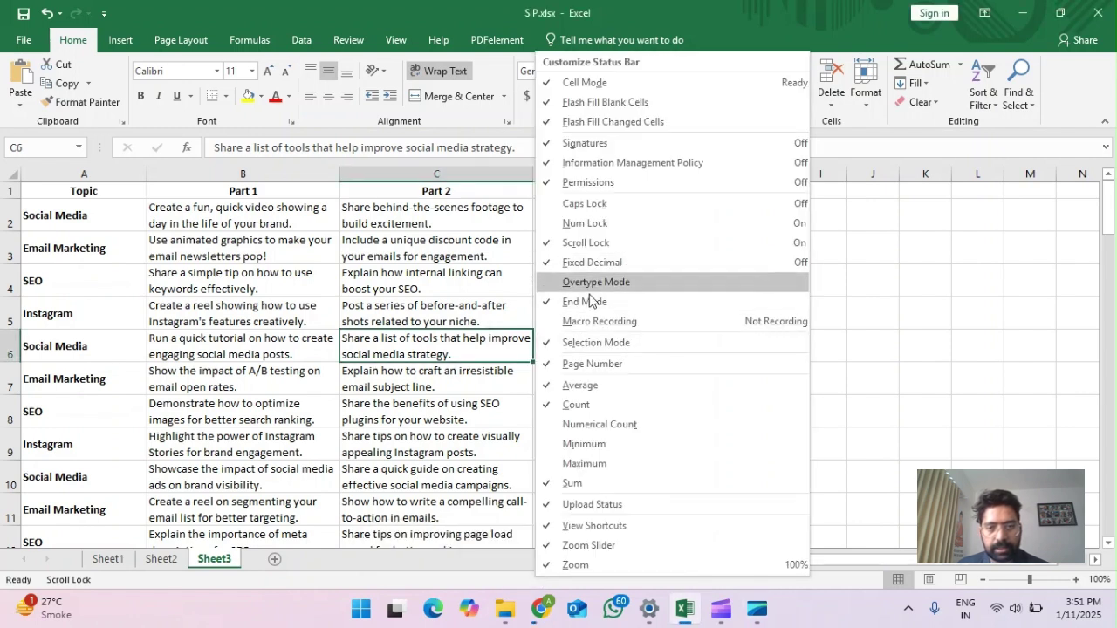
left_click(588, 250)
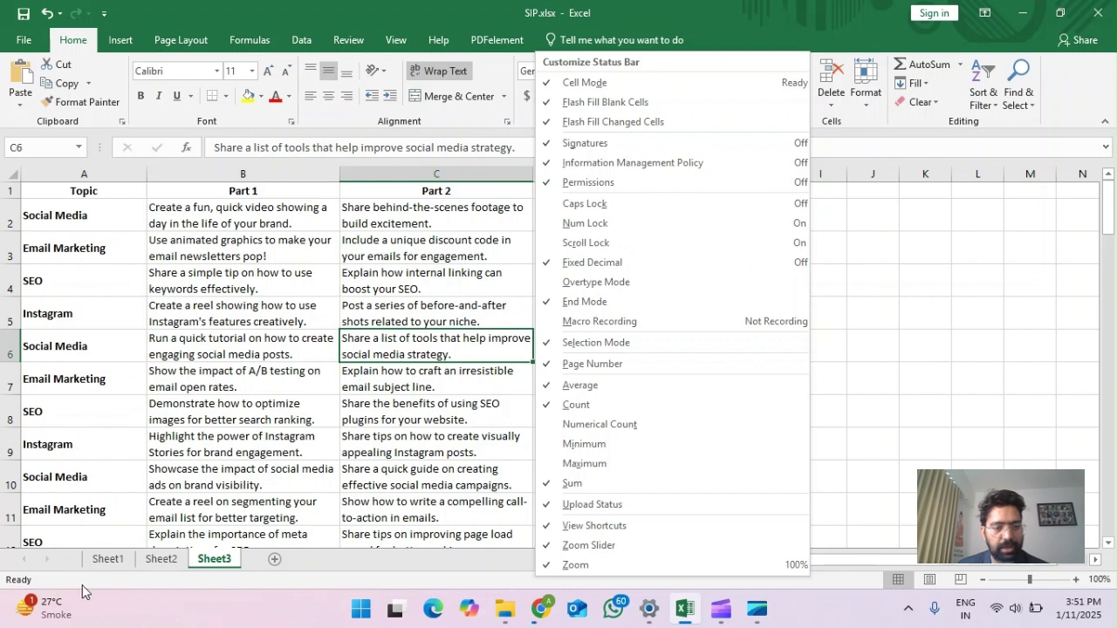
left_click(567, 244)
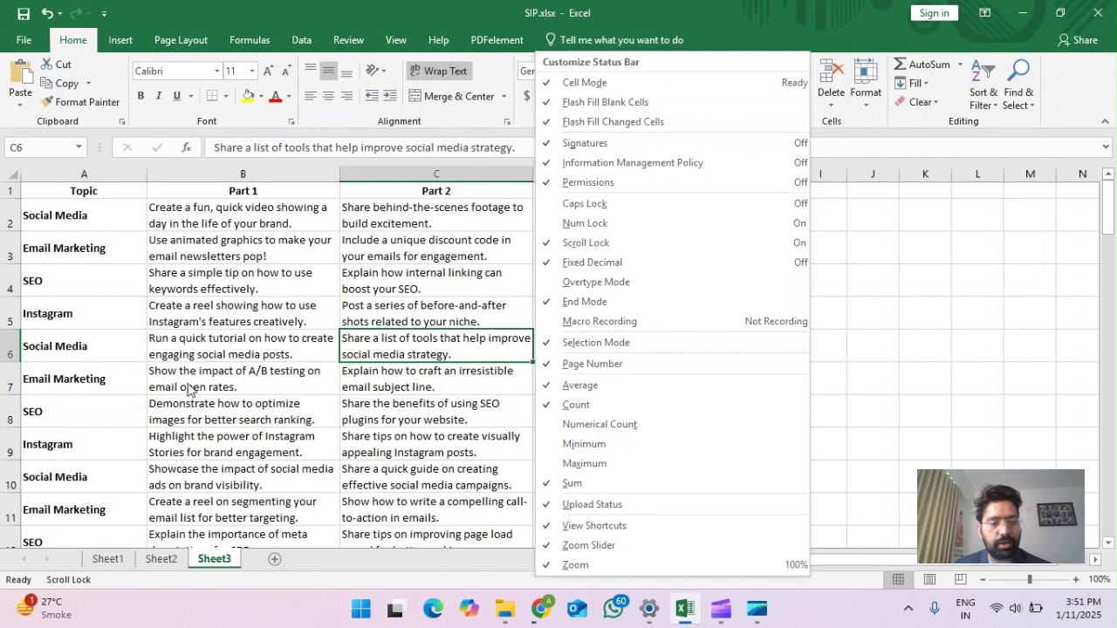
left_click(583, 244)
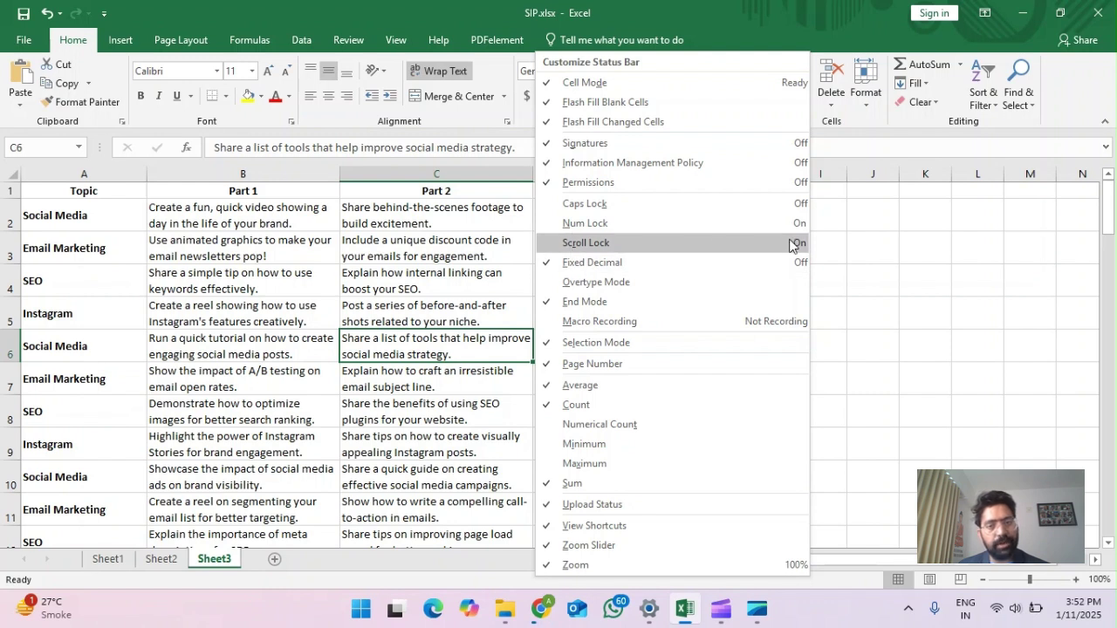
left_click(559, 244)
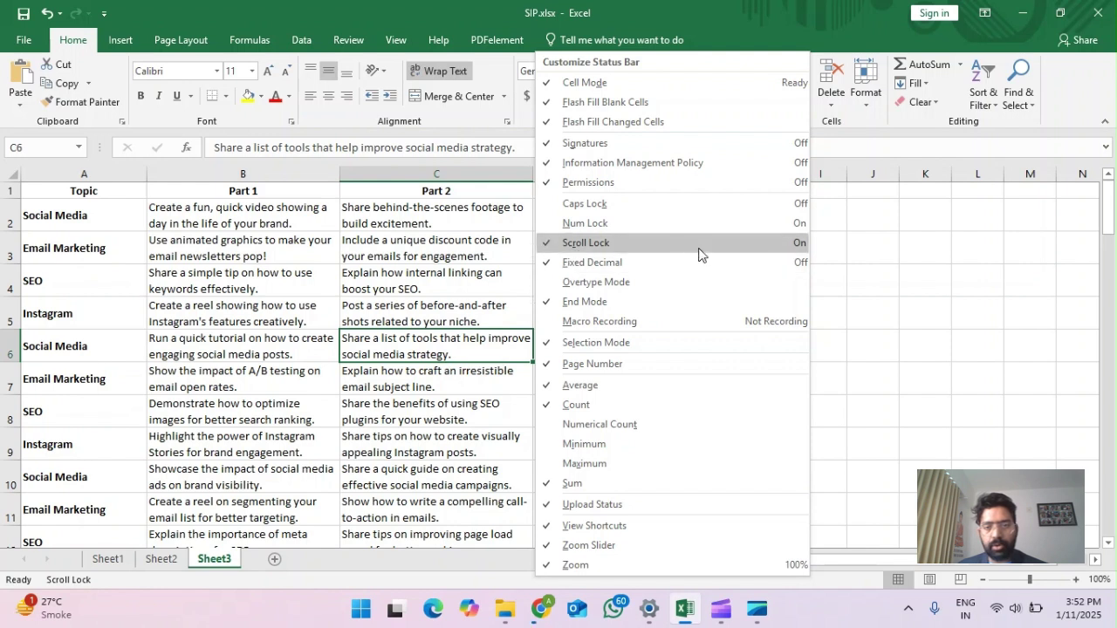
left_click(733, 250)
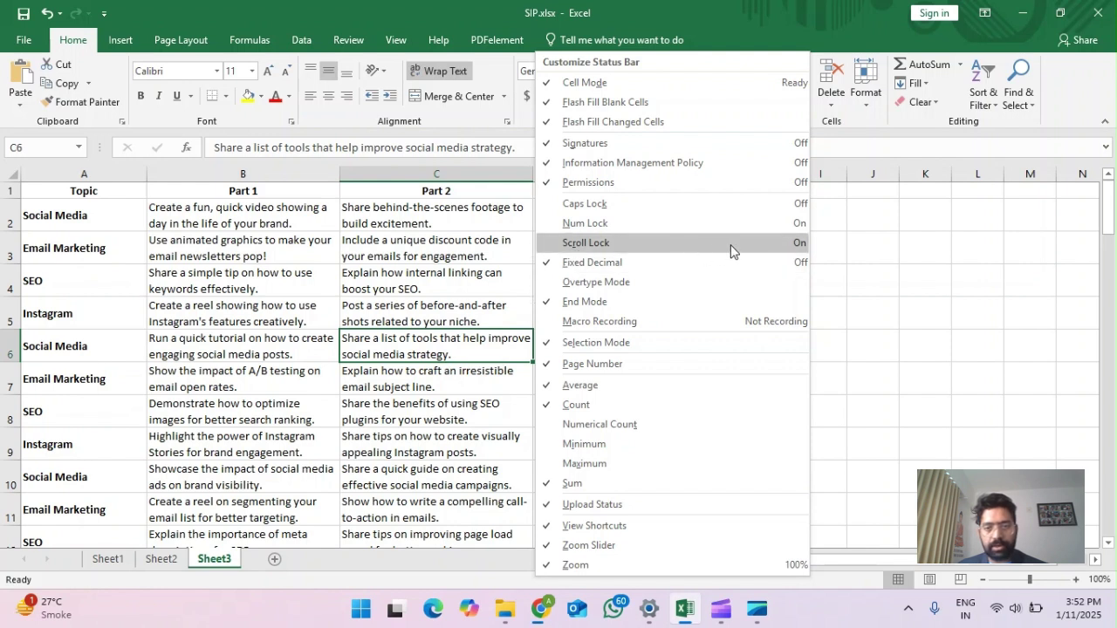
left_click(798, 249)
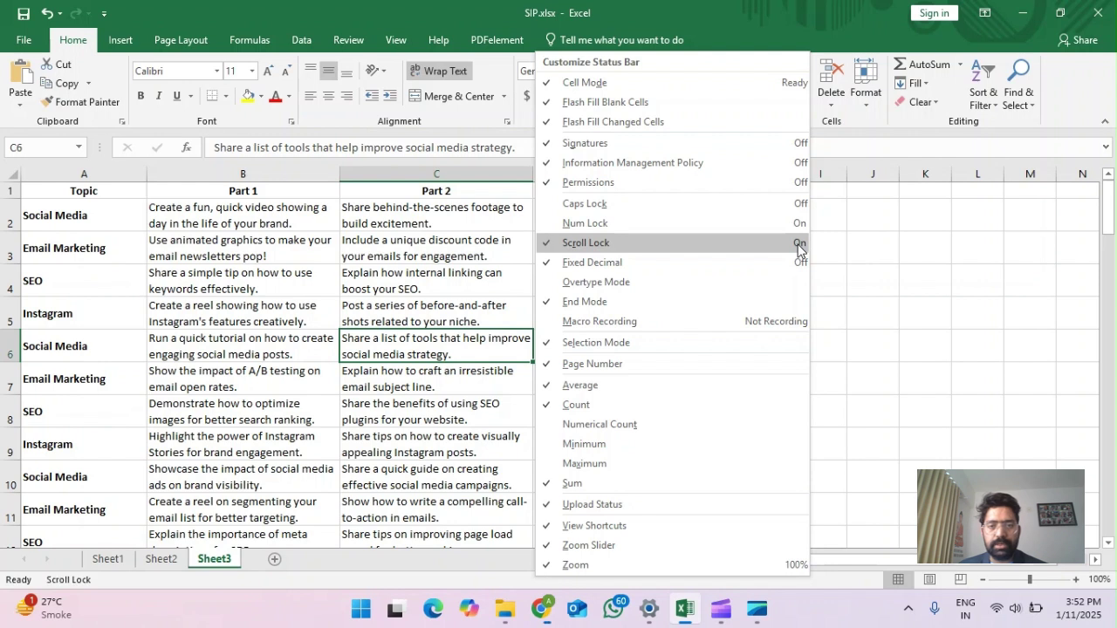
left_click(455, 277)
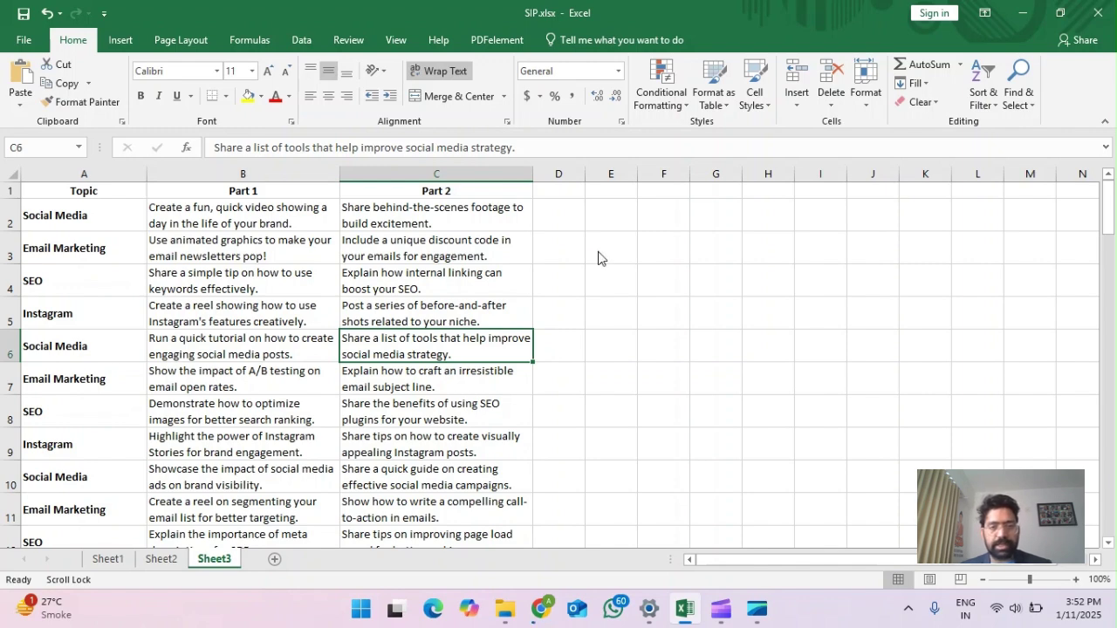
key("super+s")
key("Escape")
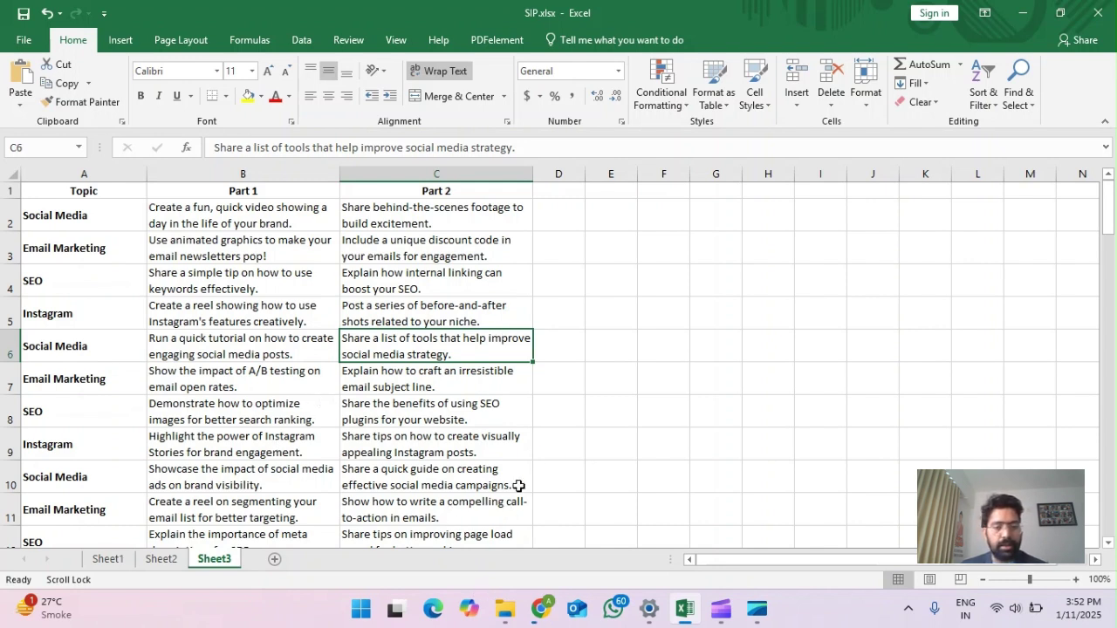
left_click(494, 387)
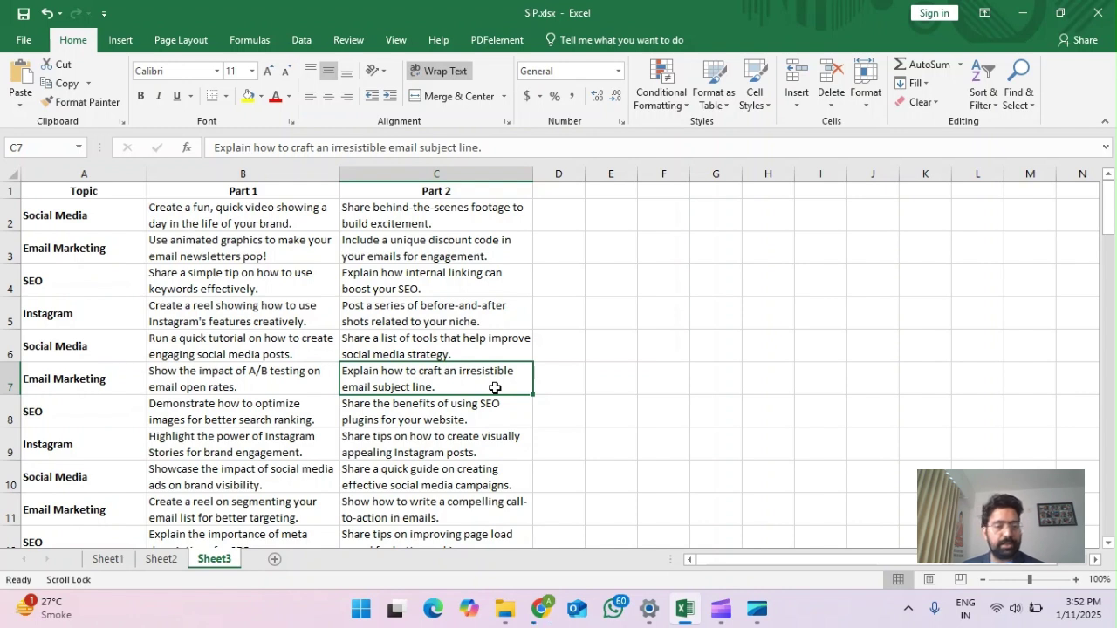
left_click(415, 359)
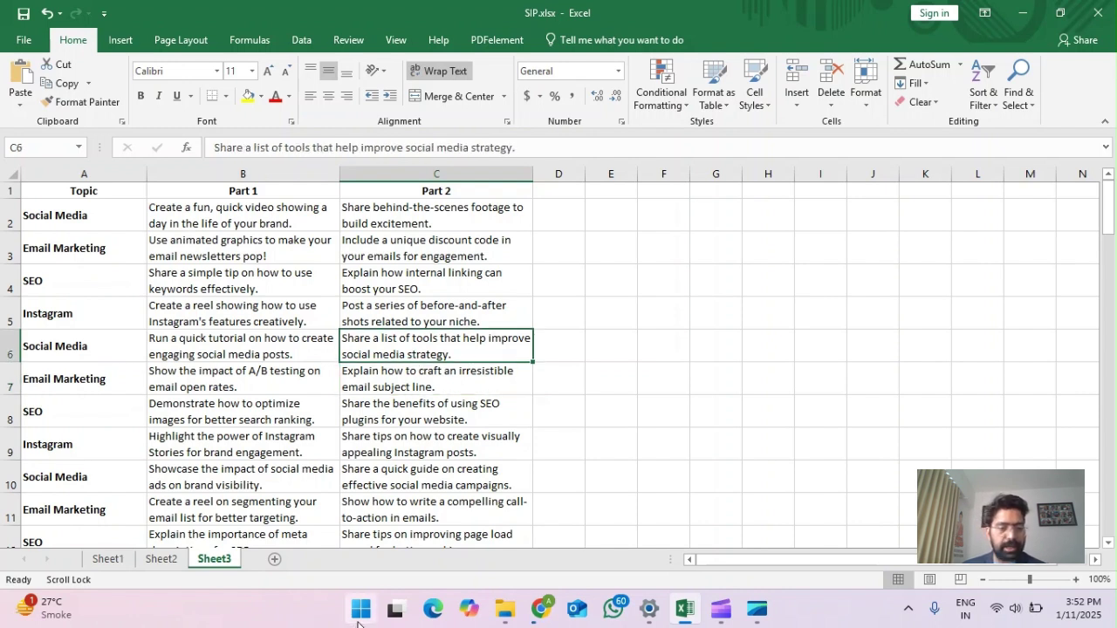
Search Windows for "on screen" and open the On-Screen Keyboard
left_click(359, 616)
left_click(458, 75)
type("on ")
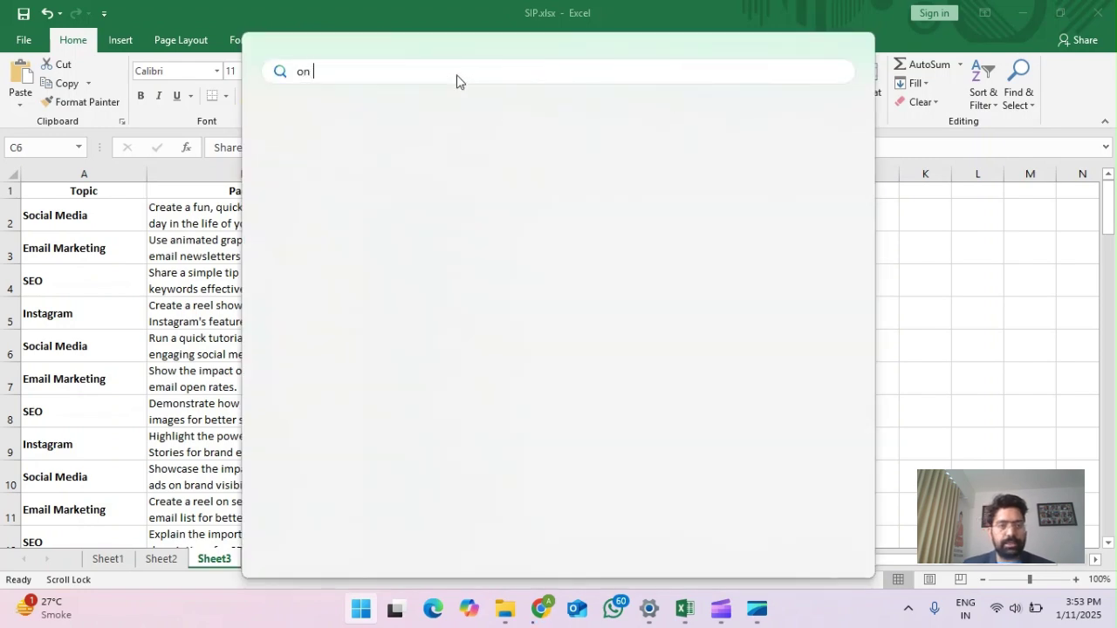
type("scee")
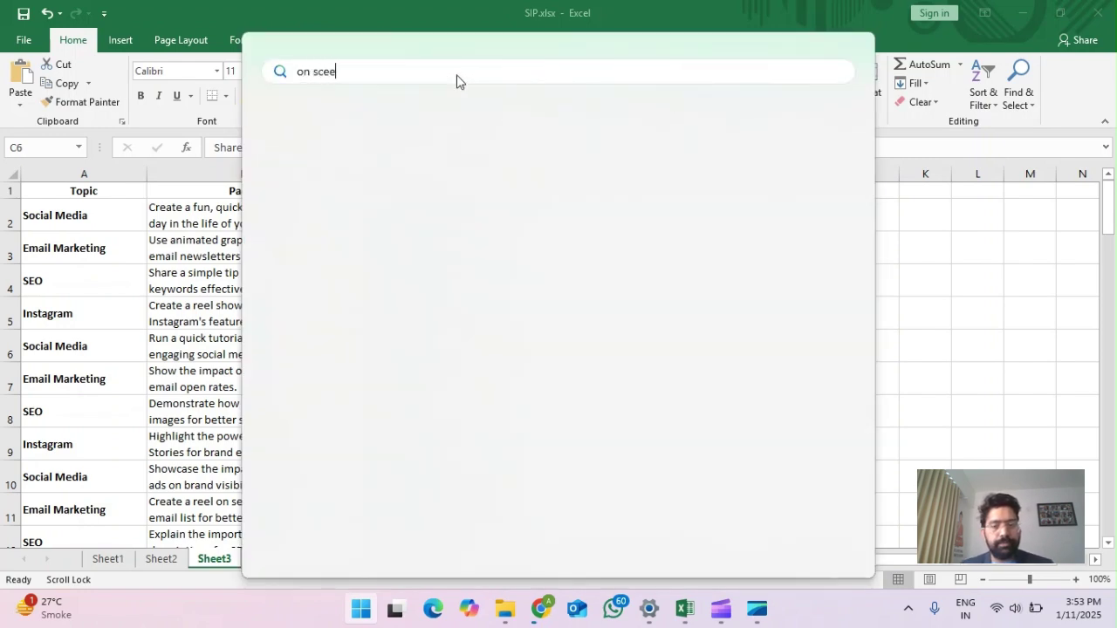
key("BackSpace")
key("BackSpace")
type("reem")
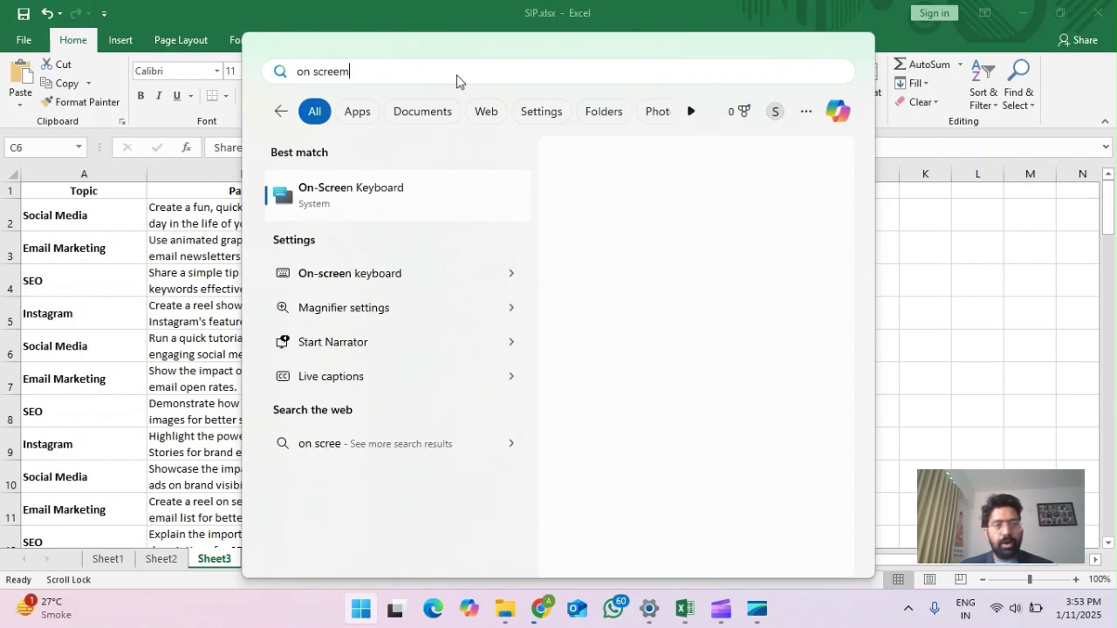
key("BackSpace")
type("n")
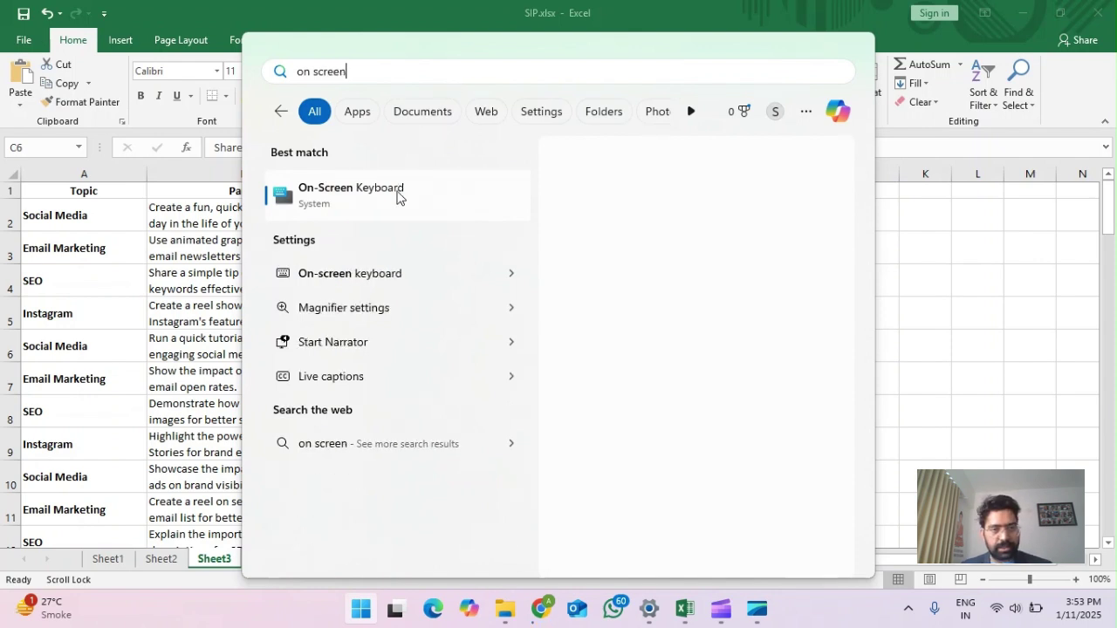
left_click(299, 186)
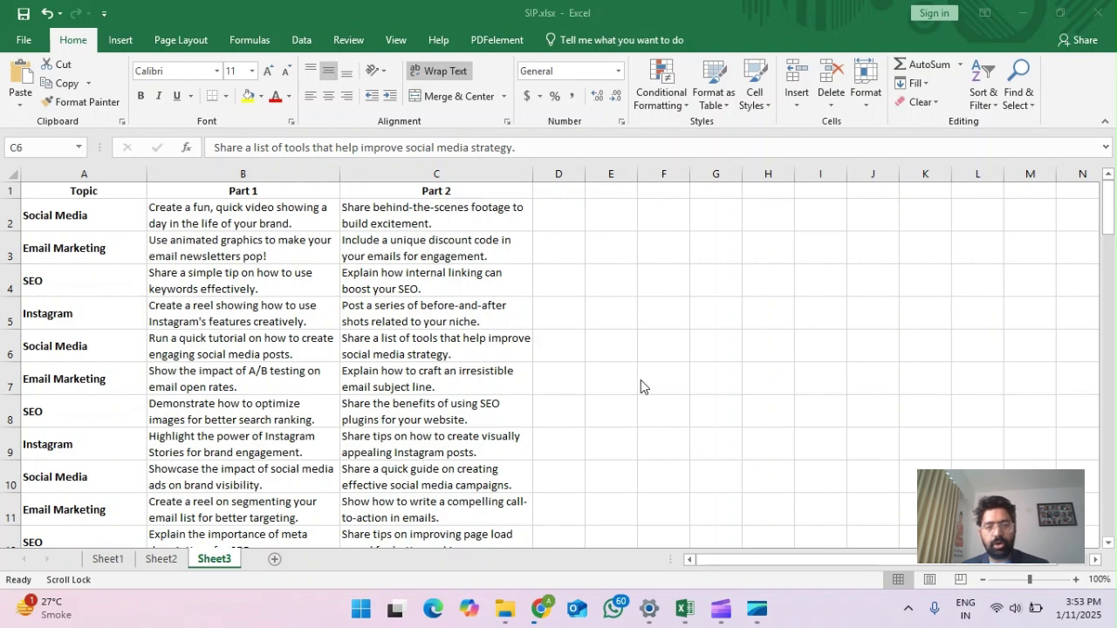
key("super+ctrl+o")
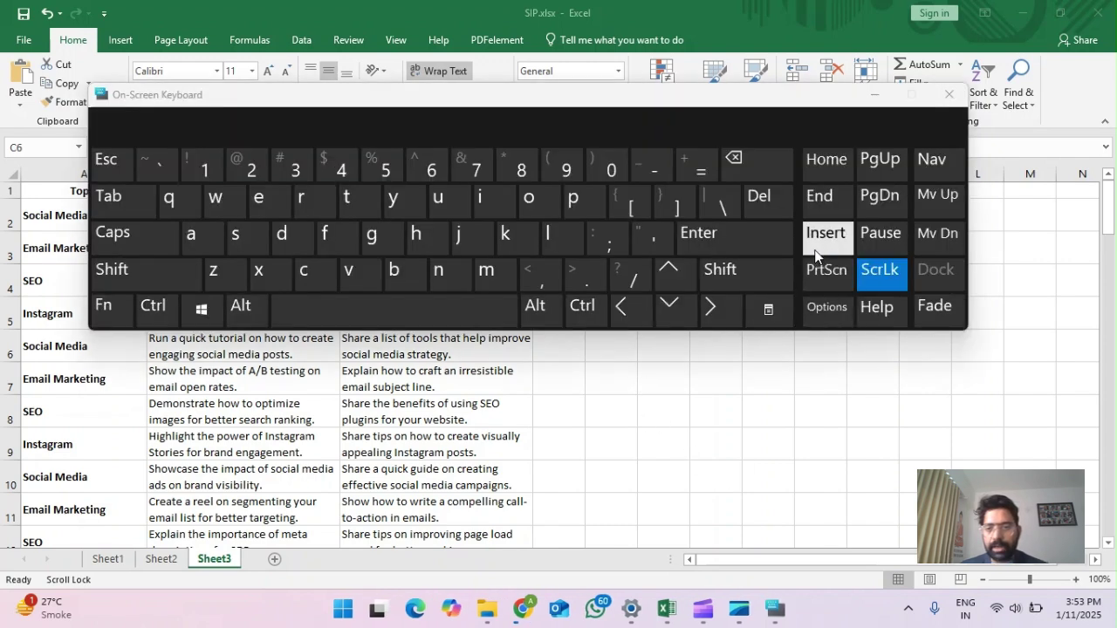
Turn off Scroll Lock with the On-Screen Keyboard, return to cell C6 in the worksheet and close the keyboard
left_click(881, 272)
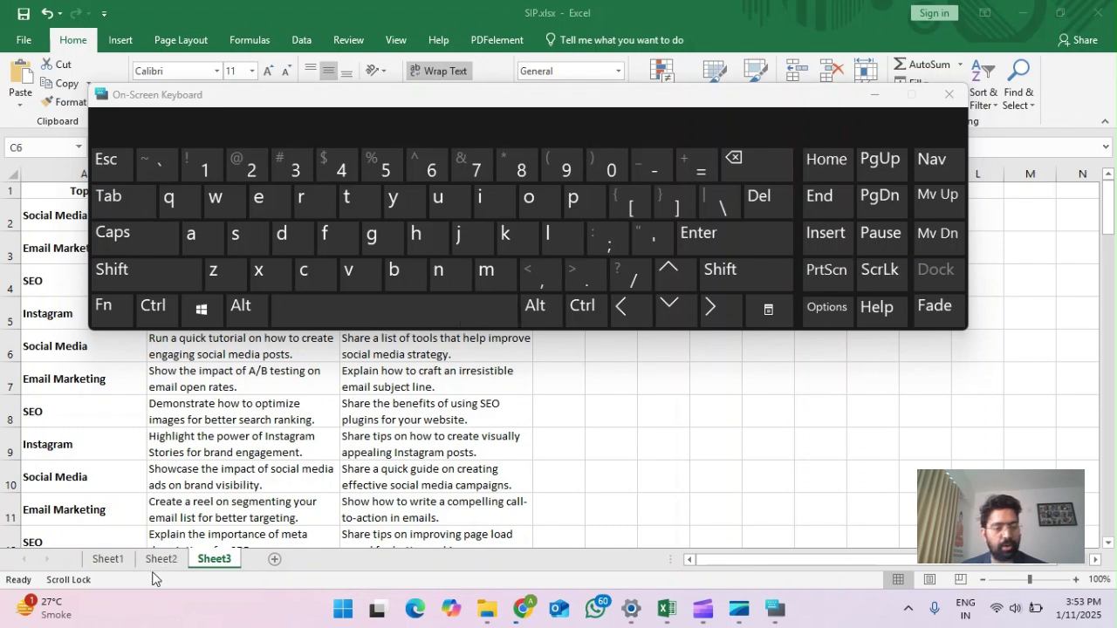
left_click(375, 353)
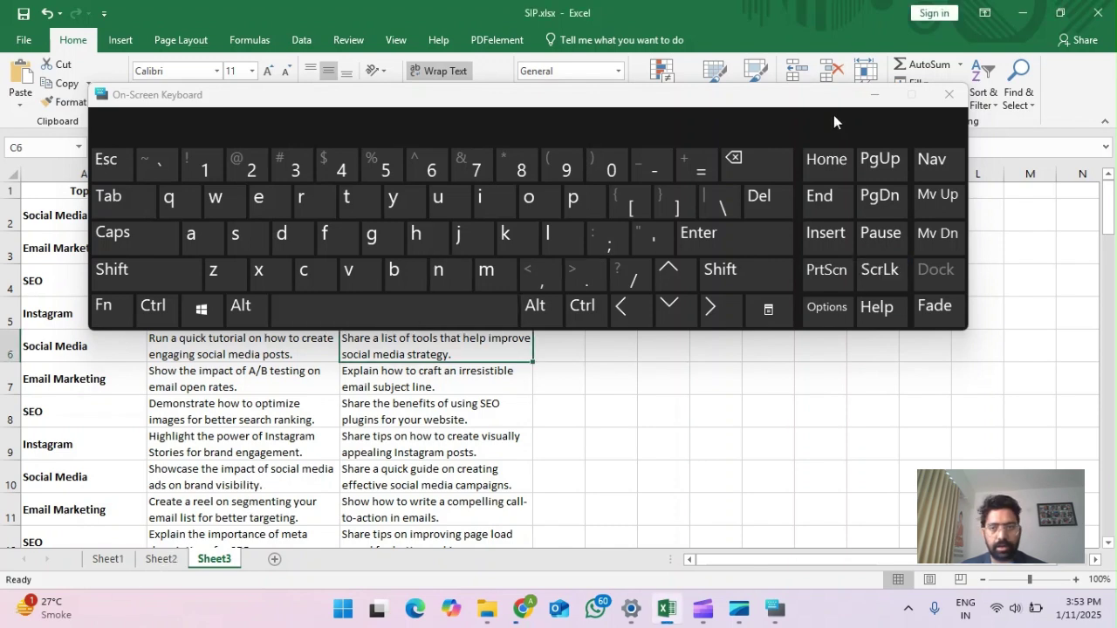
left_click(944, 98)
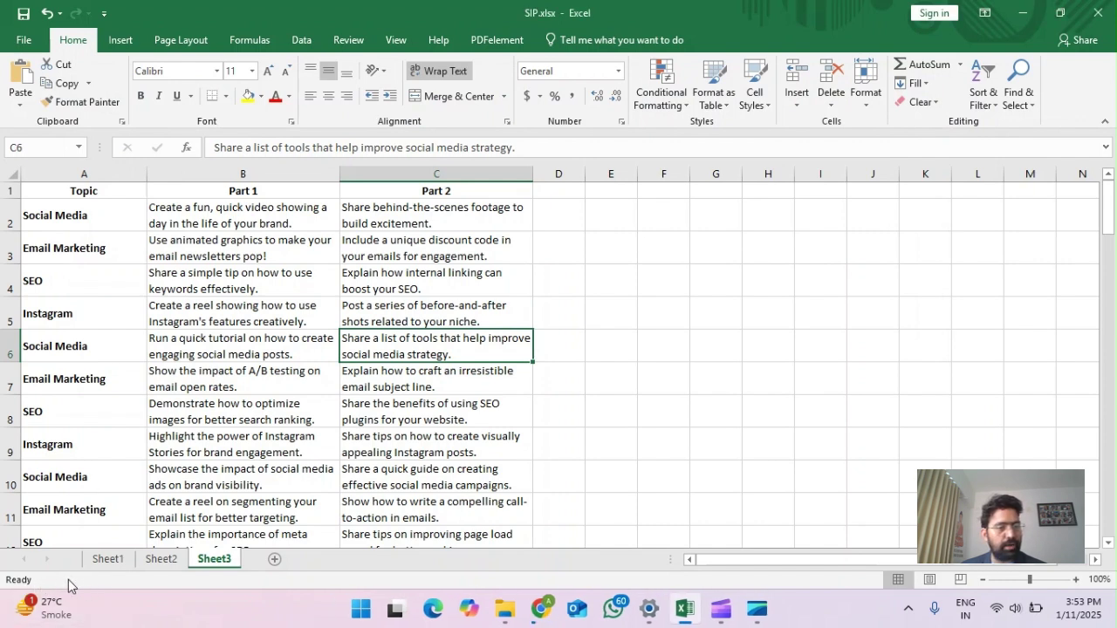
Test arrow-key navigation by moving the active cell up, down, left and right through the table, finishing on cell C5
key("Down")
key("Down")
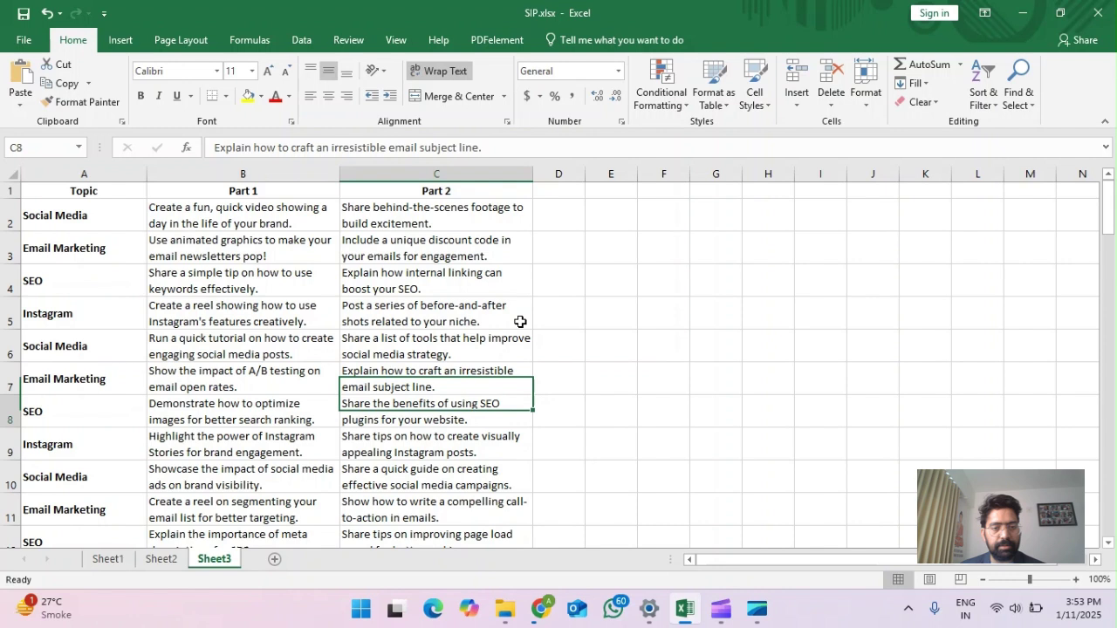
key("Up")
key("Up")
key("Down")
key("Up")
key("Up")
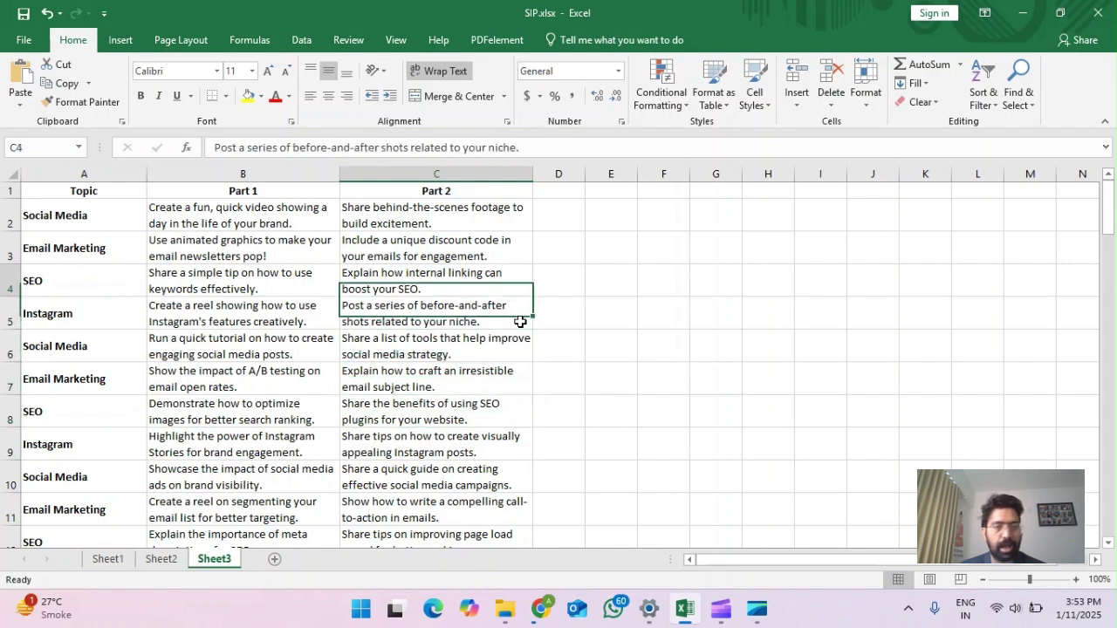
key("Down")
key("Down")
key("Up")
key("Up")
key("Up")
key("Down")
key("Down")
key("Down")
key("Up")
key("Up")
key("Up")
key("Down")
key("Down")
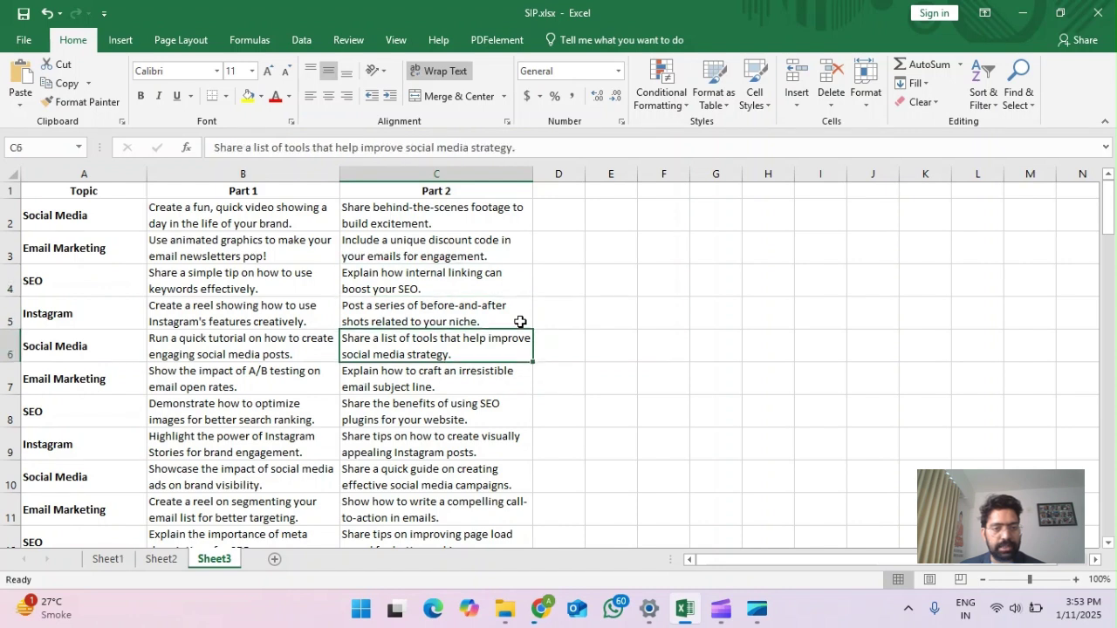
key("Down")
key("Up")
key("Up")
key("Left")
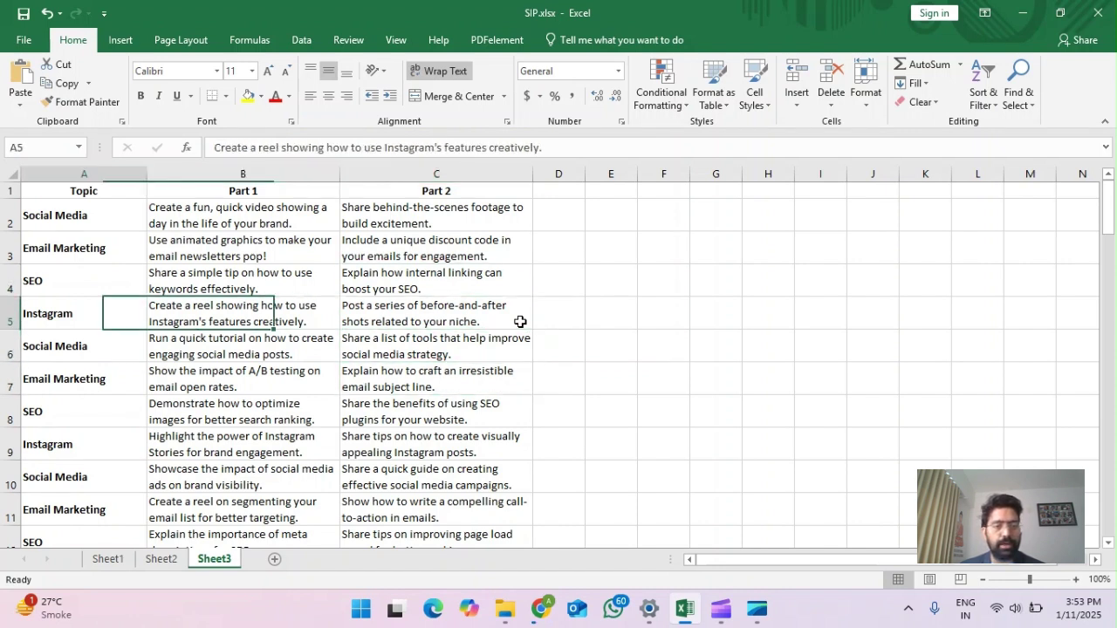
key("Right")
key("Up")
key("Up")
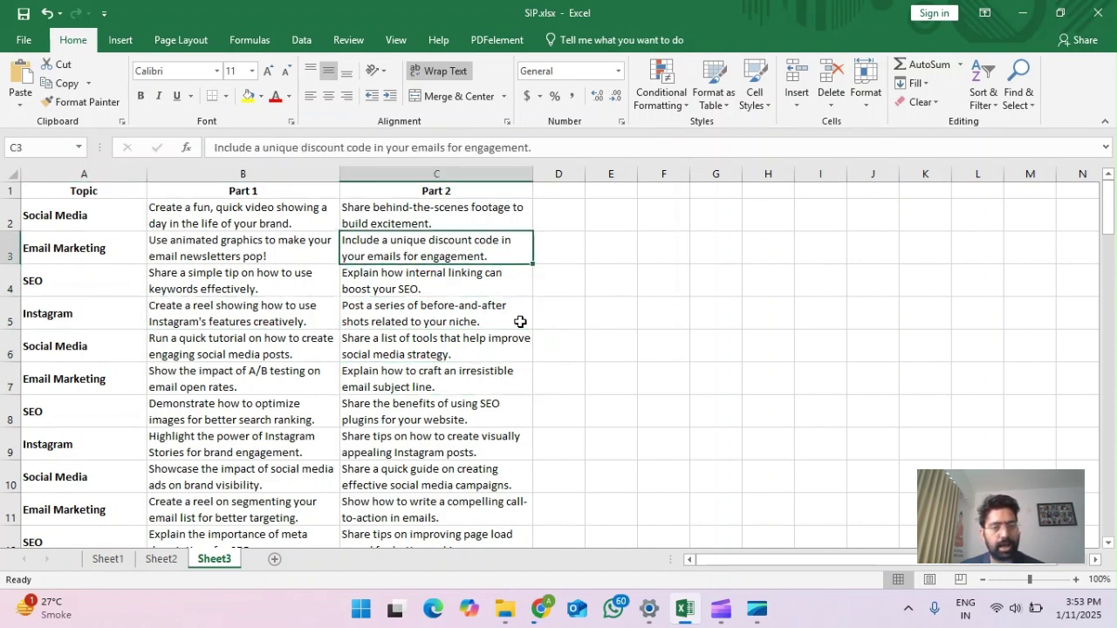
key("Up")
key("Up")
key("Down")
key("Down")
key("Down")
key("Down")
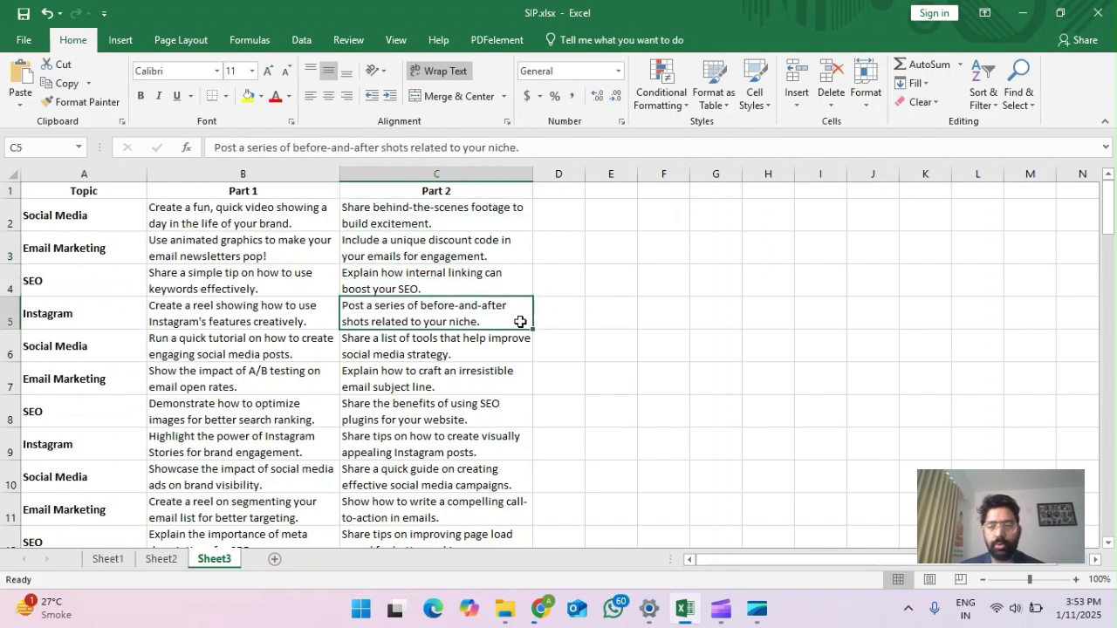